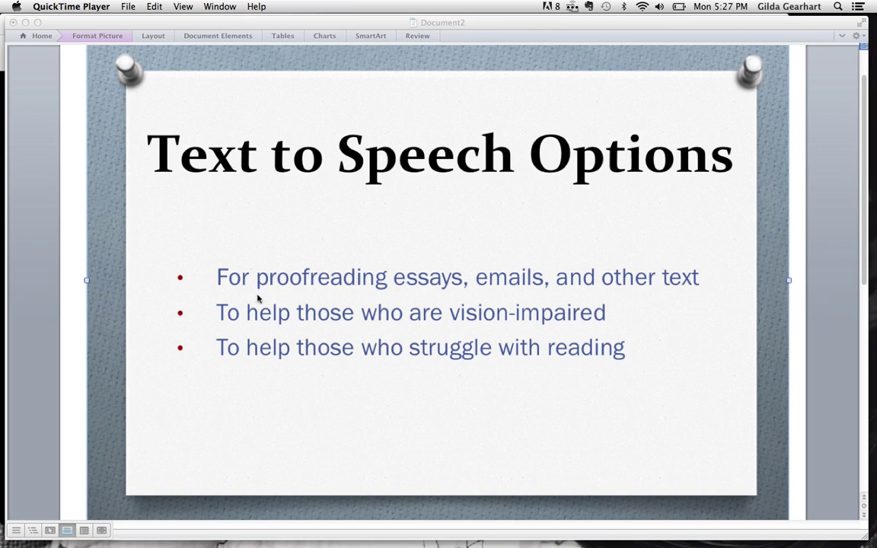
Step: Bring Word's Text to Speech Options slide forward, then show all windows in Mission Control
mouse_move(153, 542)
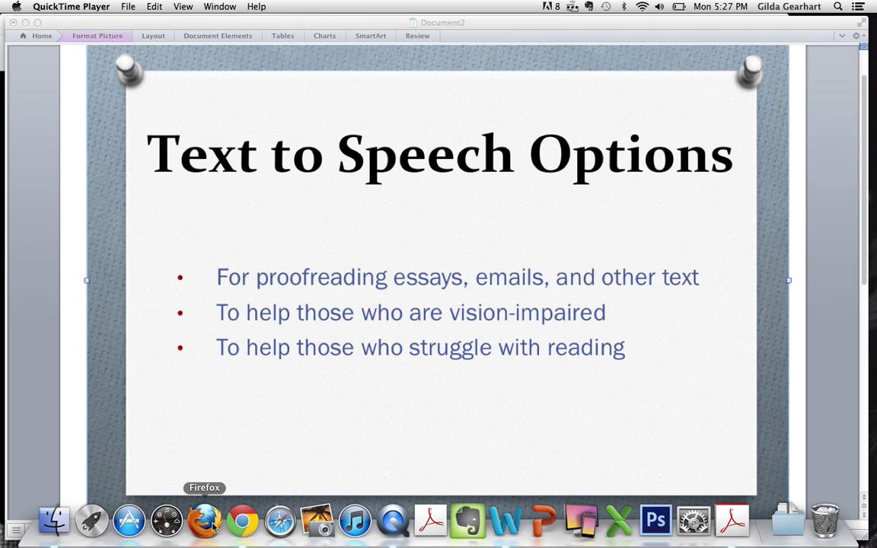
left_click(219, 443)
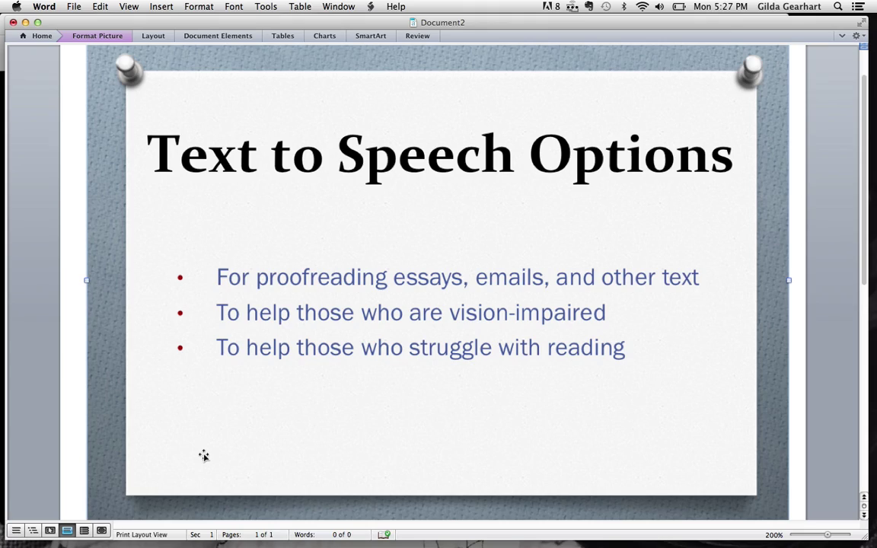
key("F3")
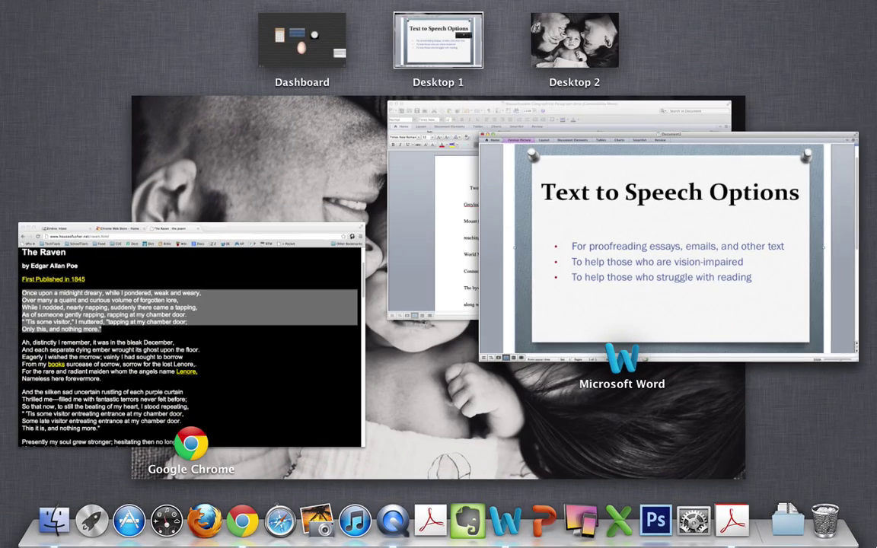
Step: Search the Chrome Web Store for 'chrome speak'
left_click(289, 348)
left_click(215, 28)
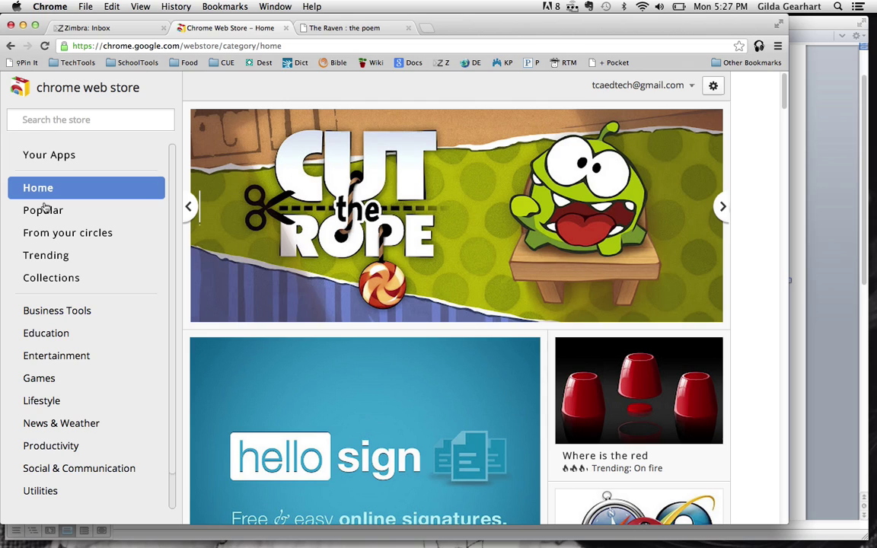
left_click(92, 122)
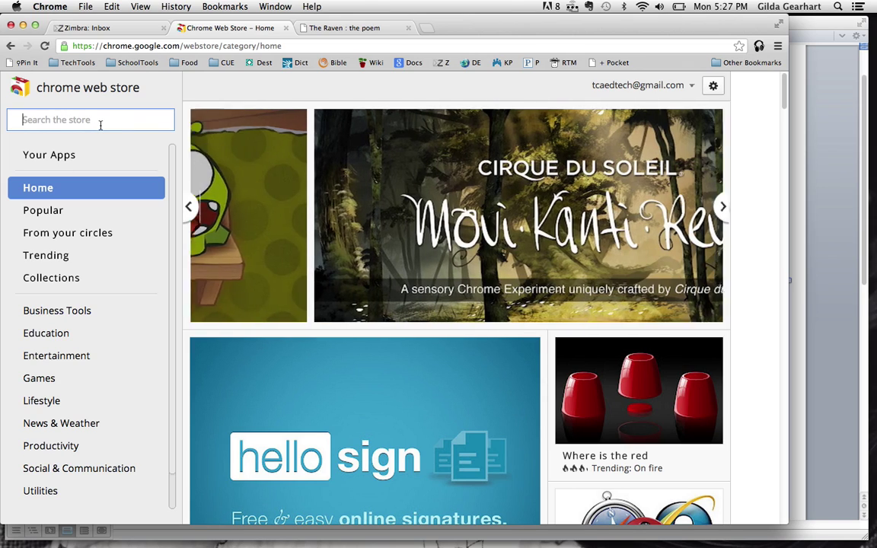
type("chrome speak")
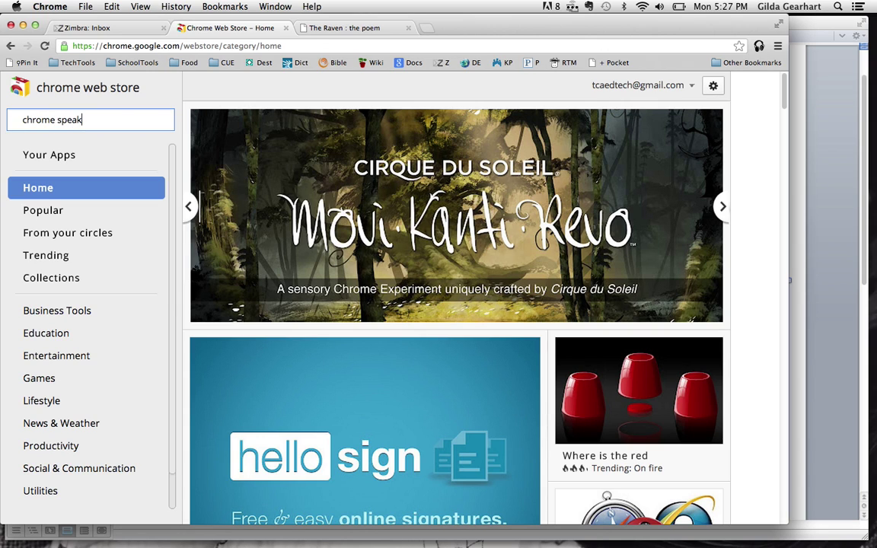
key("Return")
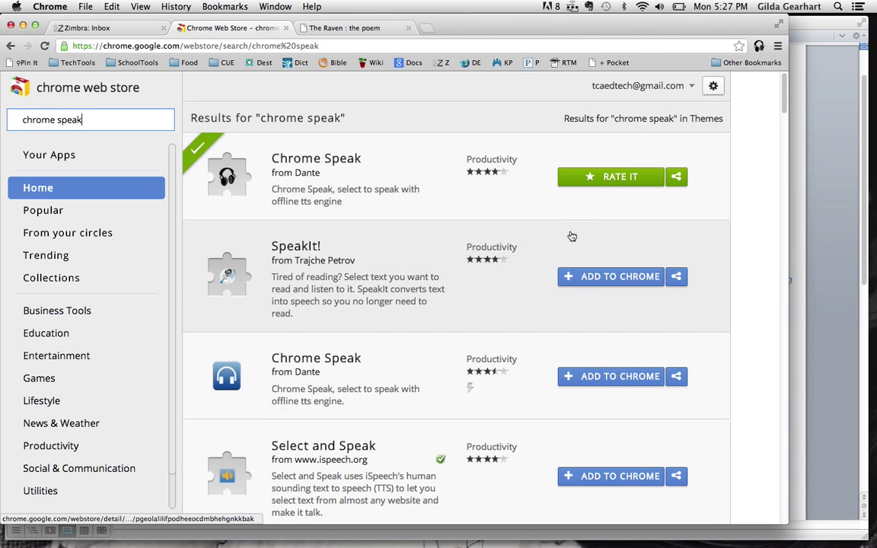
left_click(759, 204)
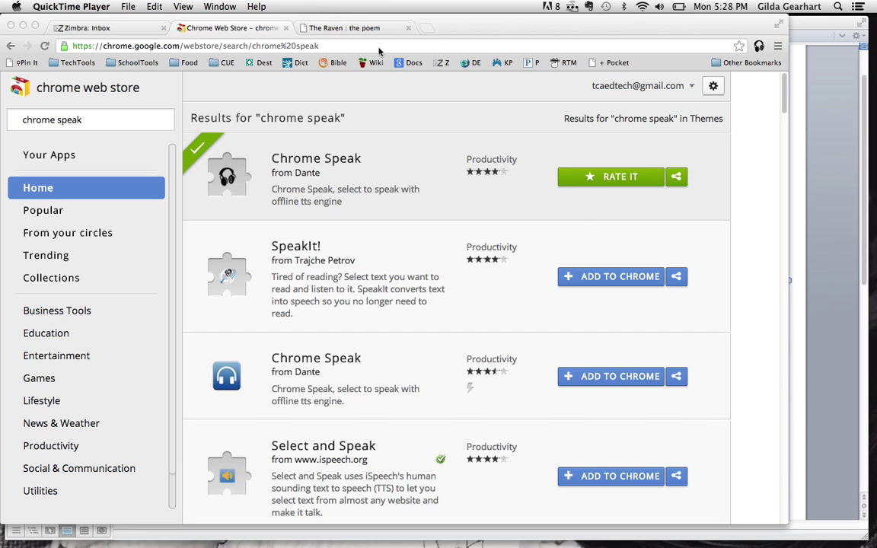
Step: Select The Raven's first stanza and have it read aloud with Read the selected text
left_click(337, 28)
left_click(337, 28)
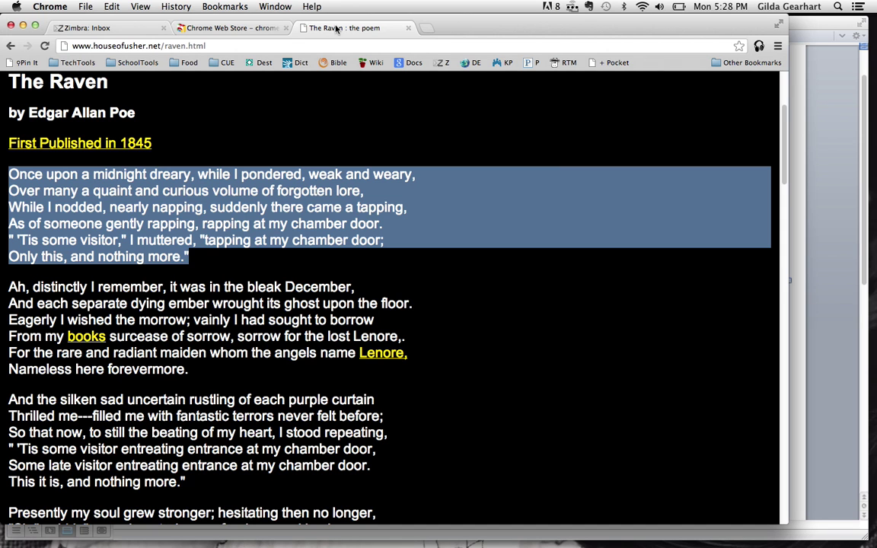
left_click(397, 227)
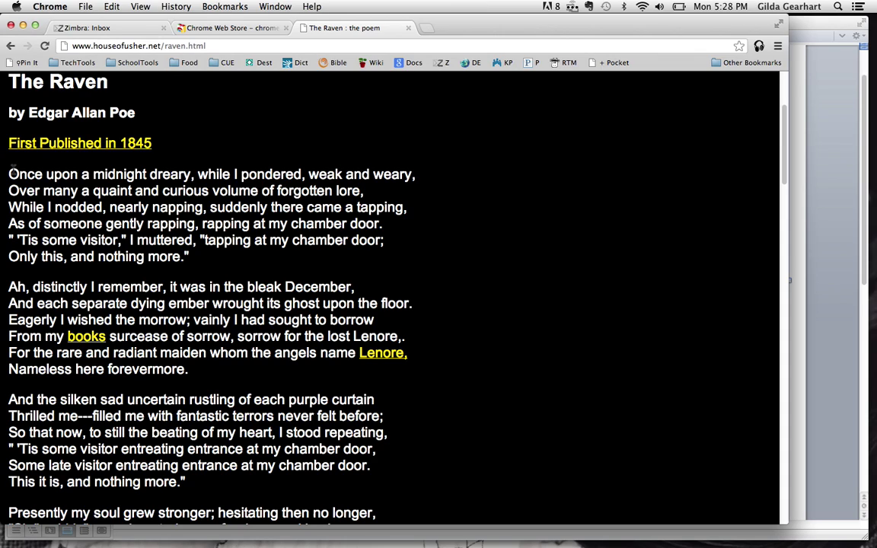
left_click_drag(20, 175, 188, 251)
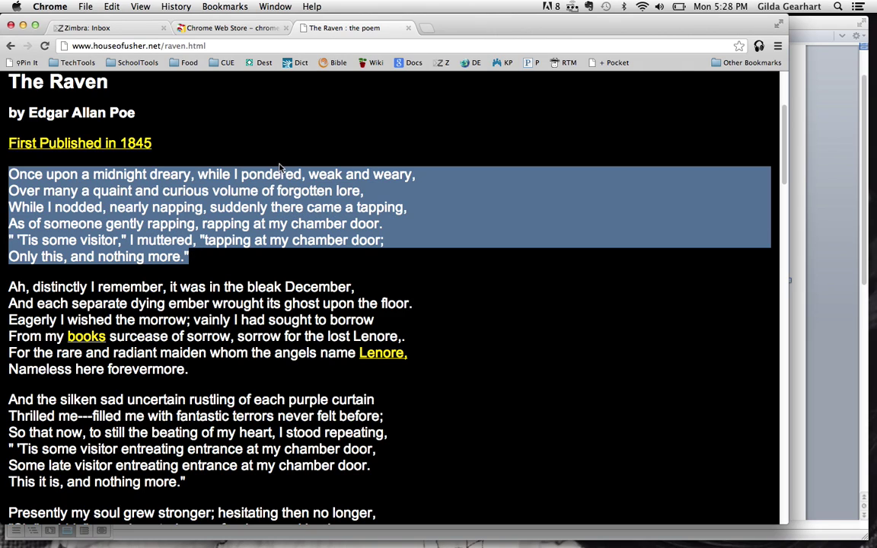
right_click(283, 196)
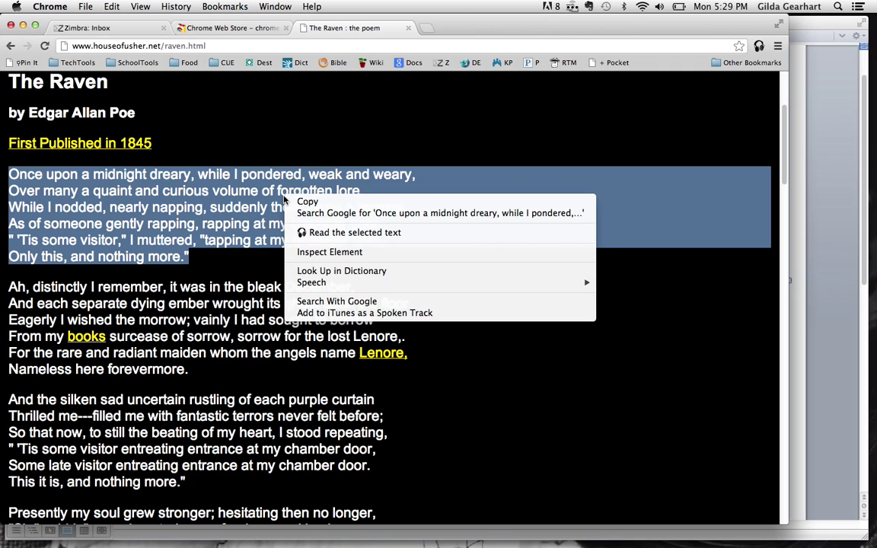
left_click(351, 233)
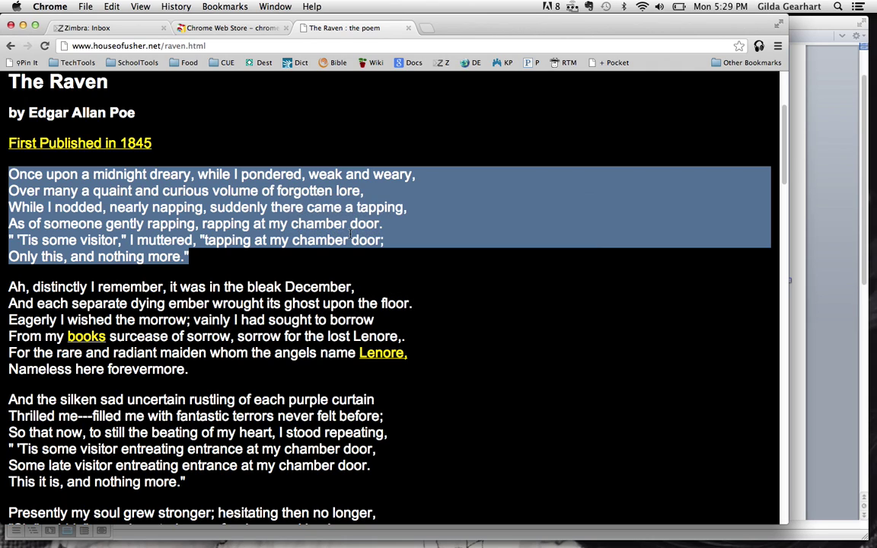
left_click(417, 265)
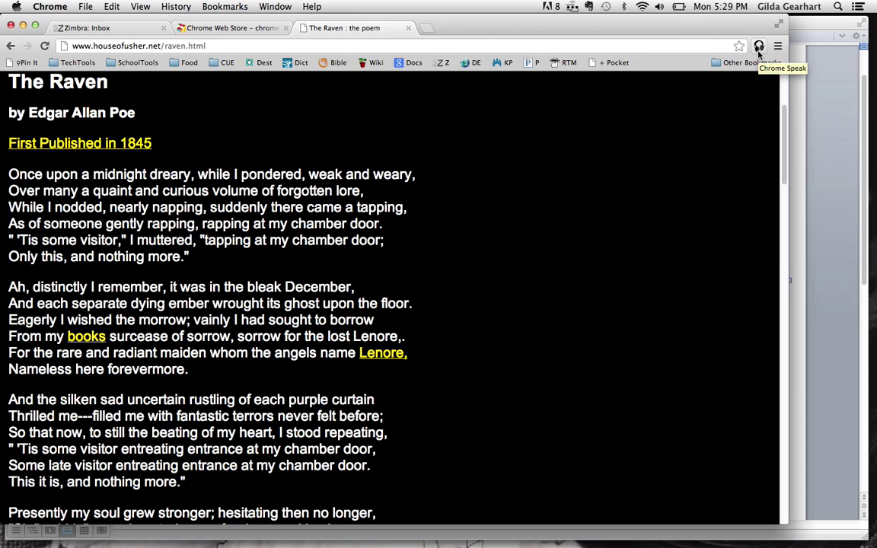
Step: Open Chrome Speak's options from the headphones icon, then show all windows in Mission Control
left_click(759, 49)
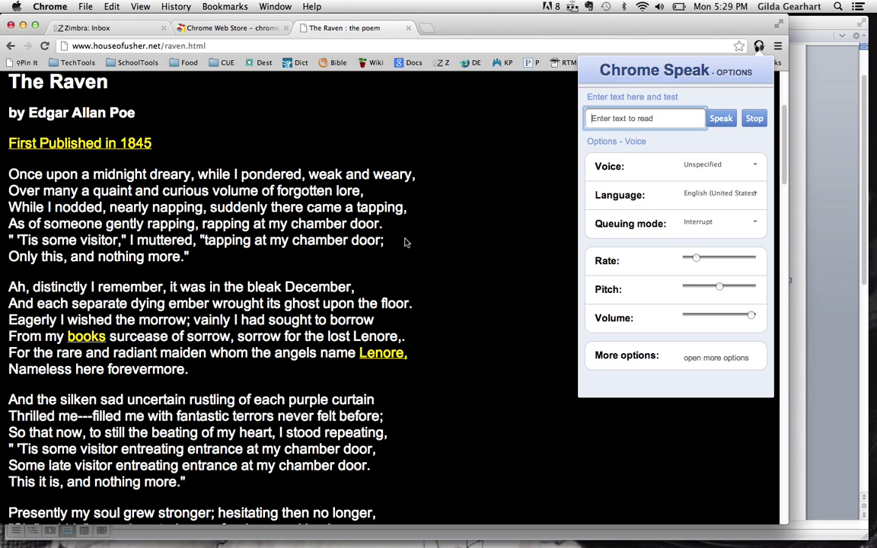
key("F3")
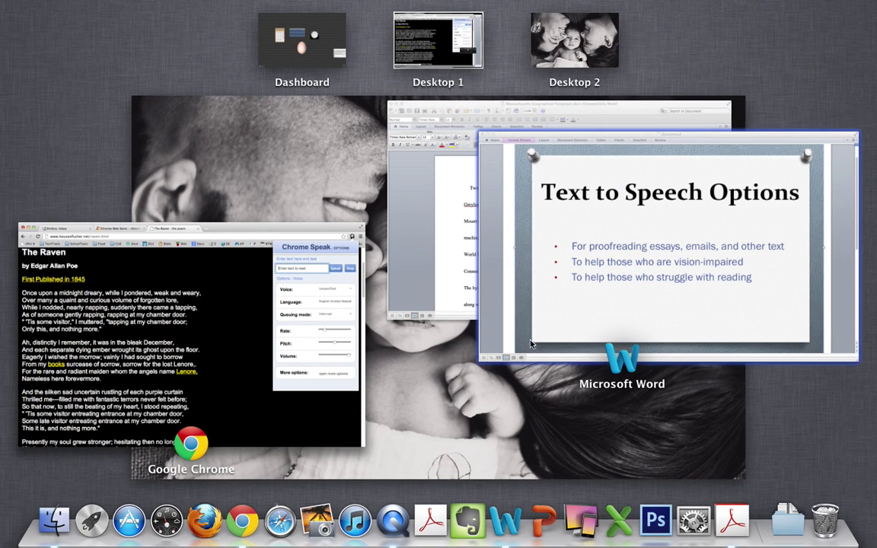
Step: Select and copy the Massachusetts paragraph in Word, then return to Mission Control
left_click(460, 223)
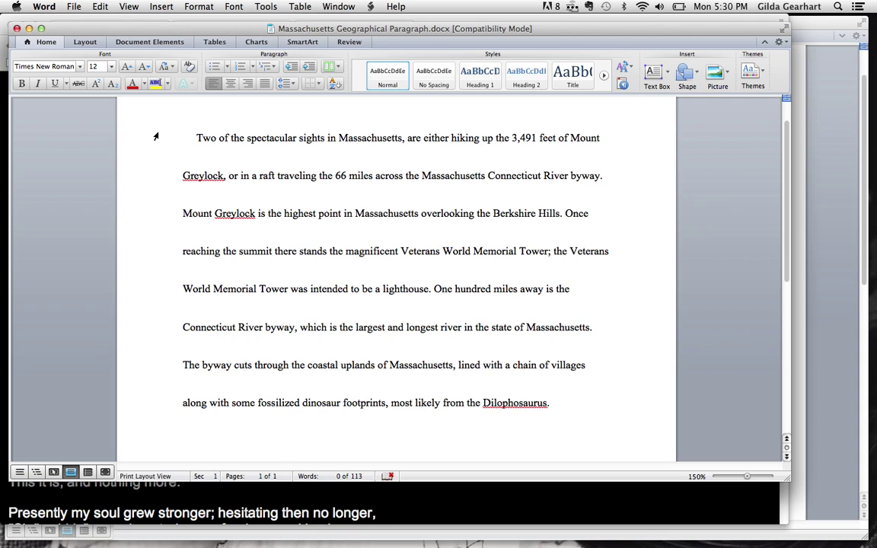
left_click_drag(155, 136, 562, 411)
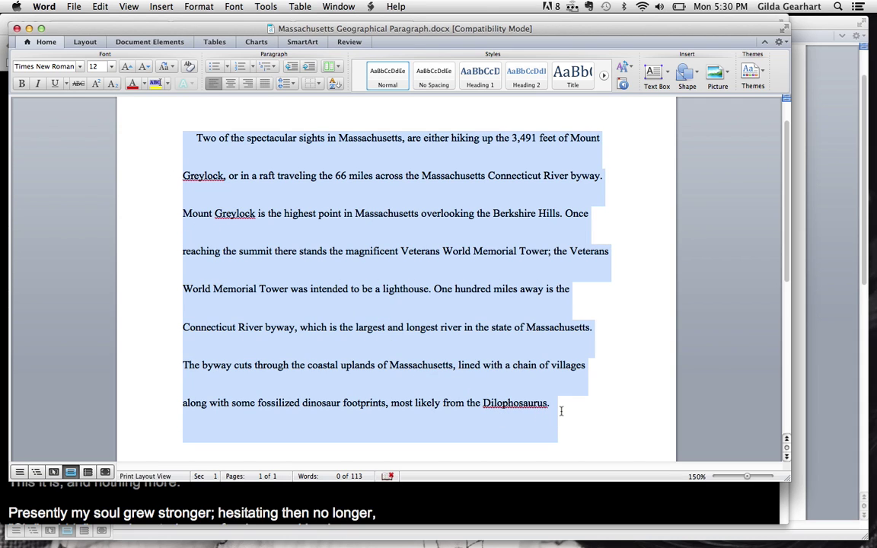
key("super+c")
key("ctrl+Up")
Step: Replace Chrome Speak's box text with the pasted Massachusetts paragraph and have it spoken
left_click(299, 367)
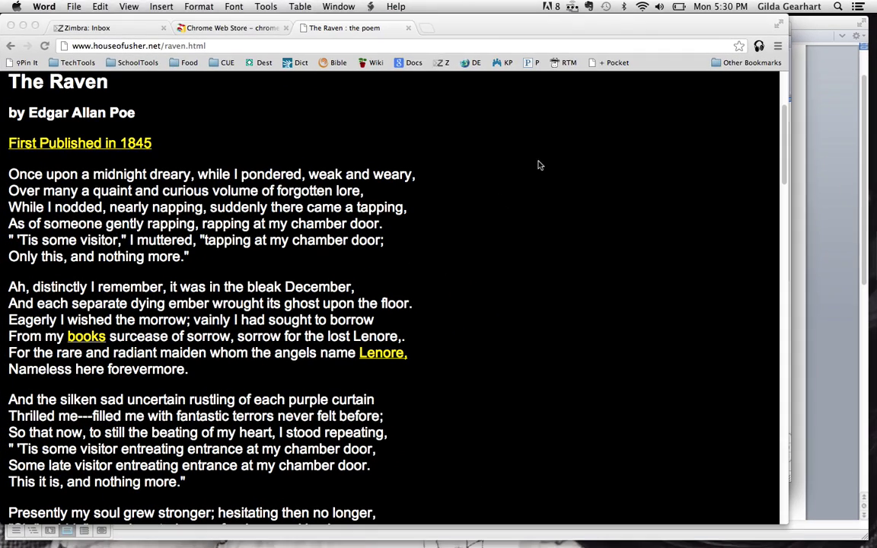
left_click(759, 46)
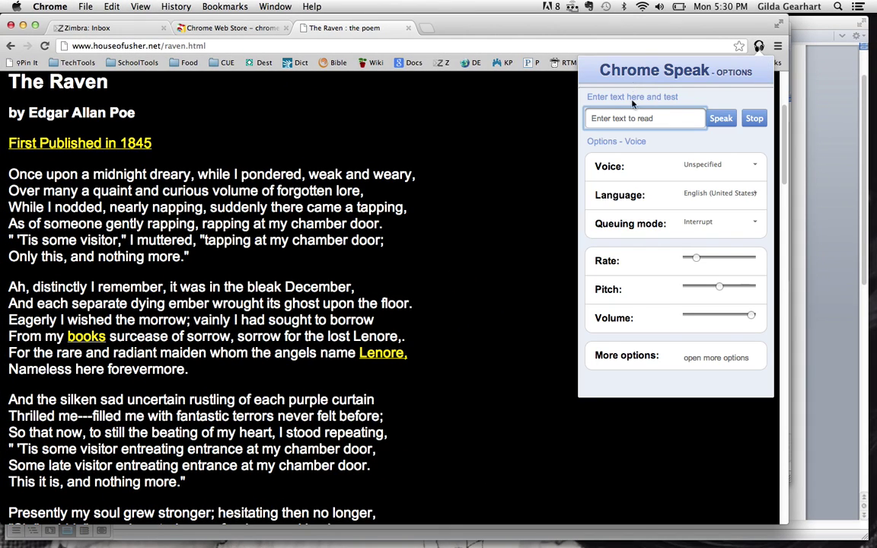
left_click(623, 118)
left_click(670, 116)
key("super+a")
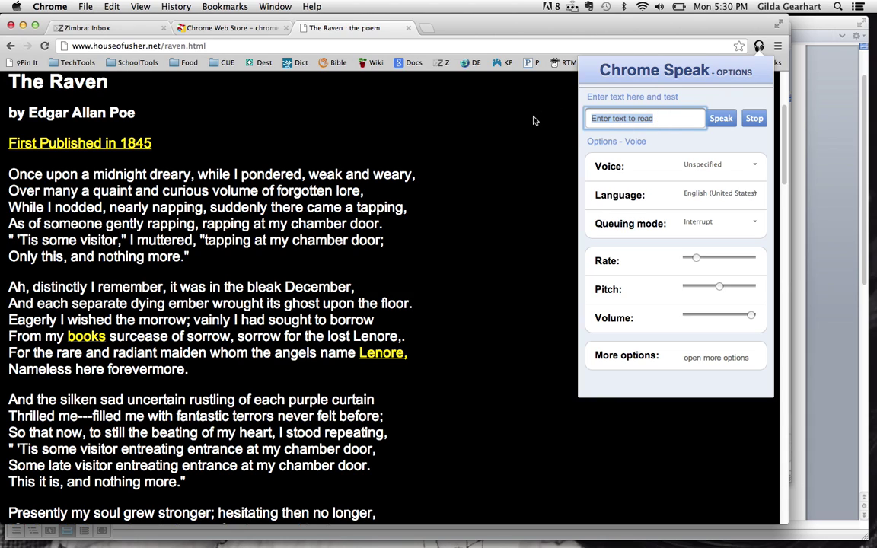
key("super+v")
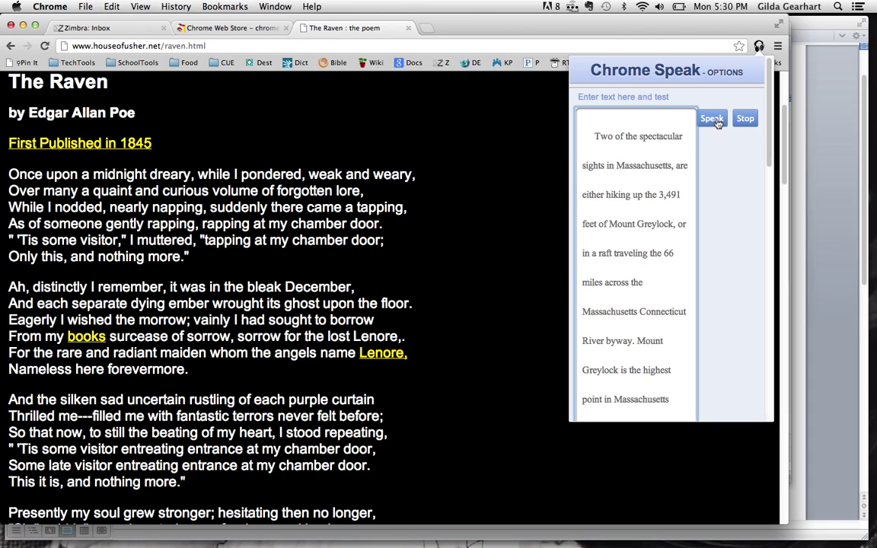
left_click(714, 120)
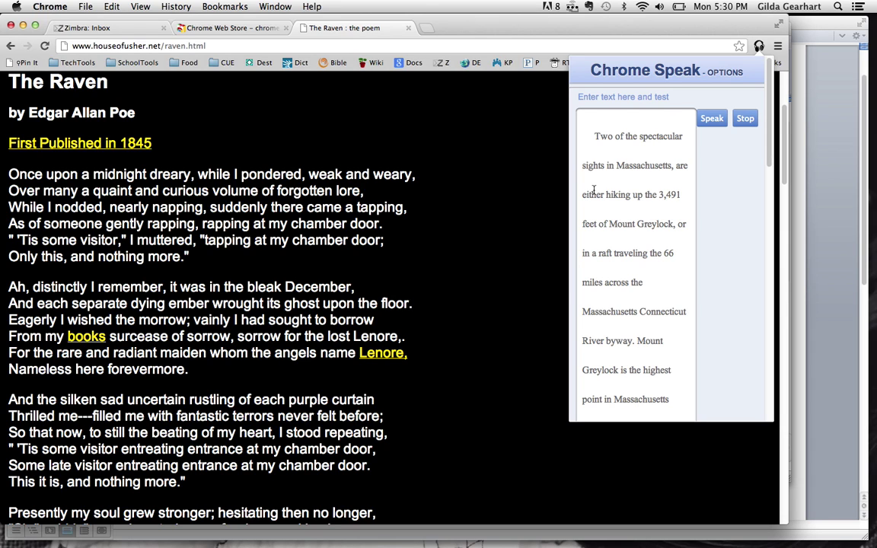
key("ctrl+Up")
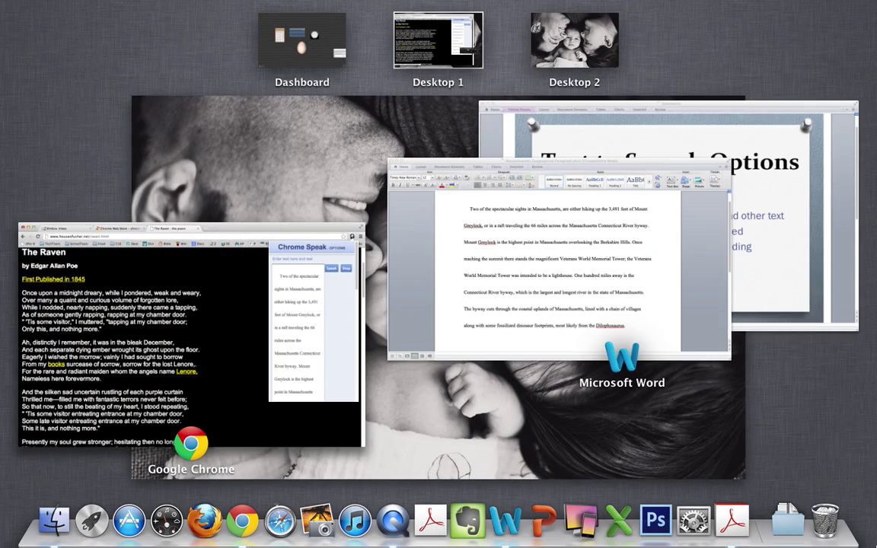
Step: Select and then deselect all the essay text in Word, then show all windows
left_click(619, 274)
key("super+a")
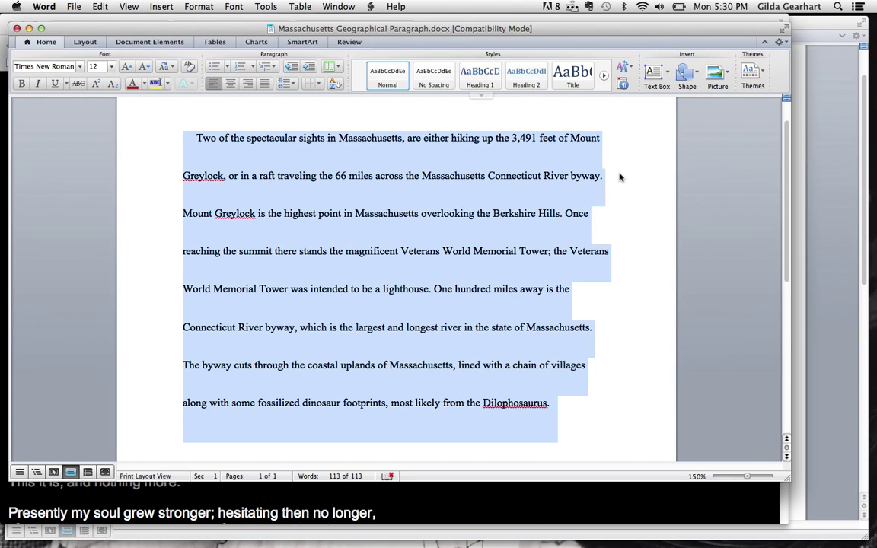
left_click(635, 182)
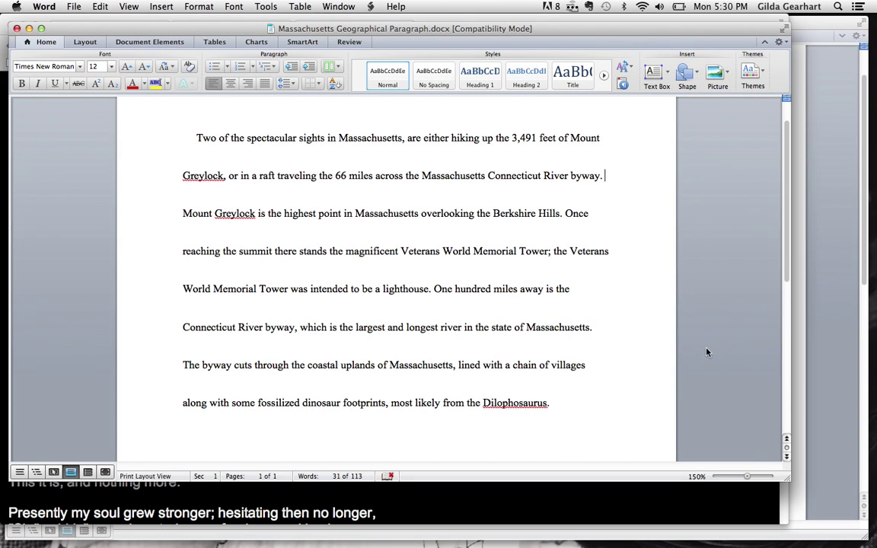
key("ctrl+Up")
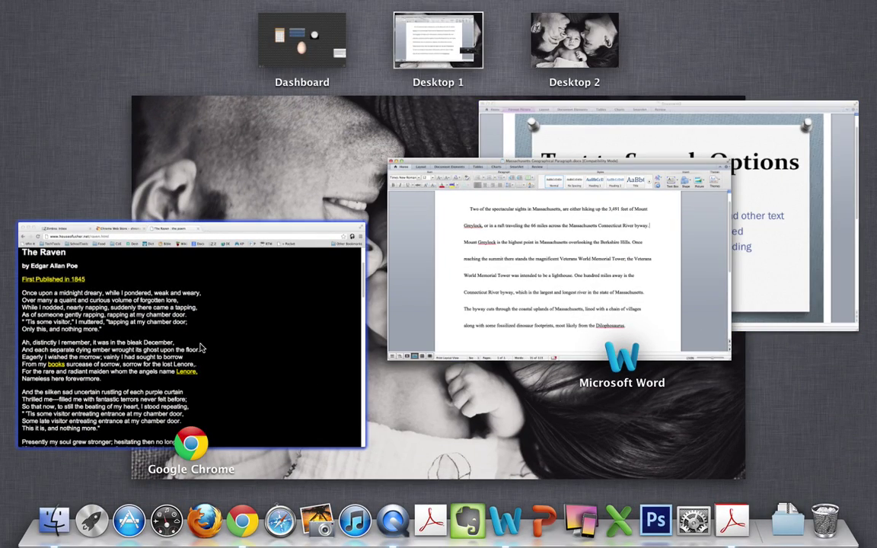
Step: Open Chrome Speak's panel in Chrome, then bring the Massachusetts essay document back to front
left_click(274, 312)
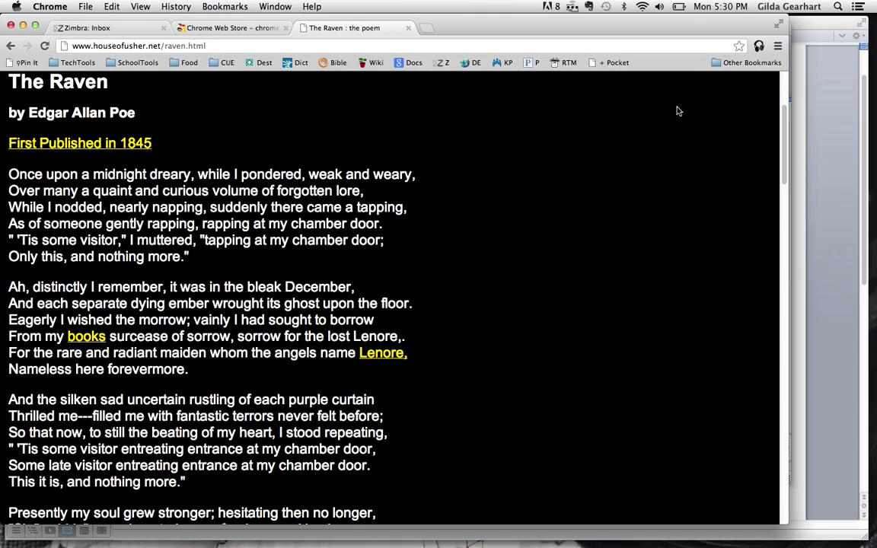
left_click(759, 46)
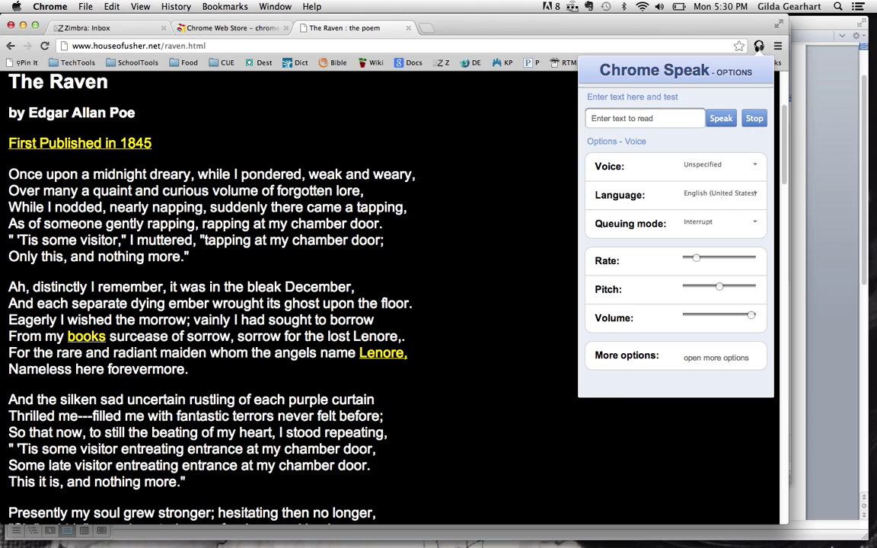
key("ctrl+Up")
left_click(533, 274)
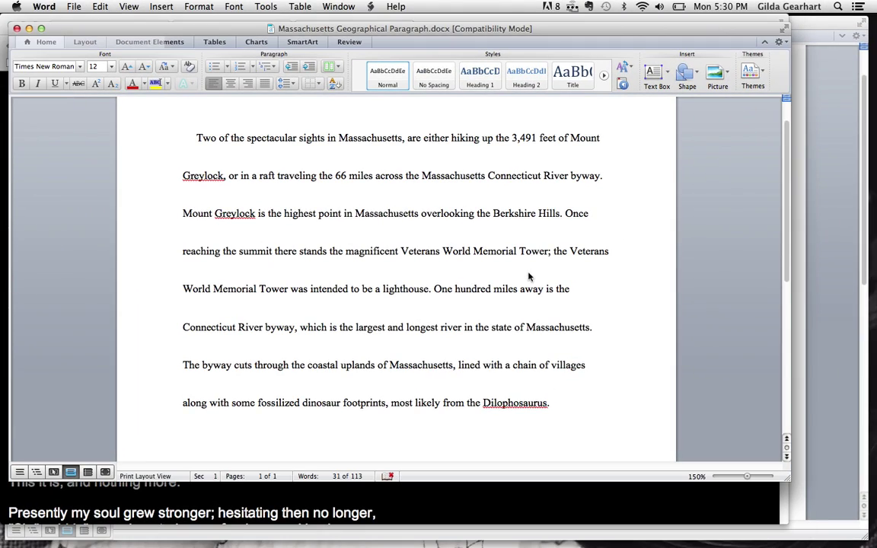